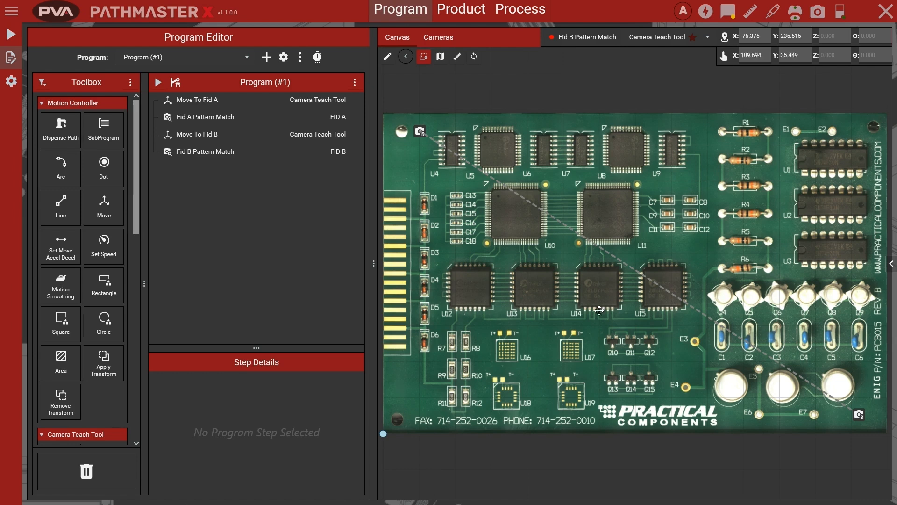
Review the operation choices of the Fid A Pattern Match step, and open the Fid B Pattern Match step
scroll(102, 272, "down", 2)
scroll(103, 272, "down", 2)
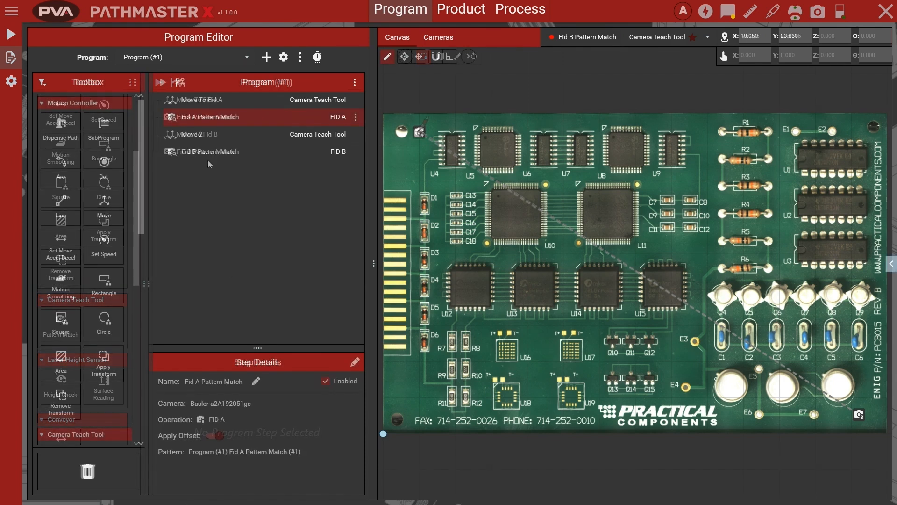
double_click(222, 122)
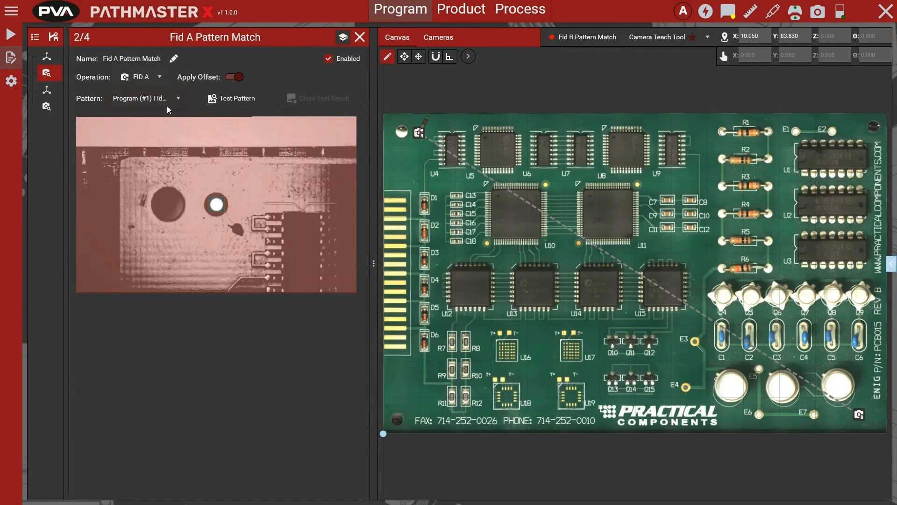
left_click(158, 77)
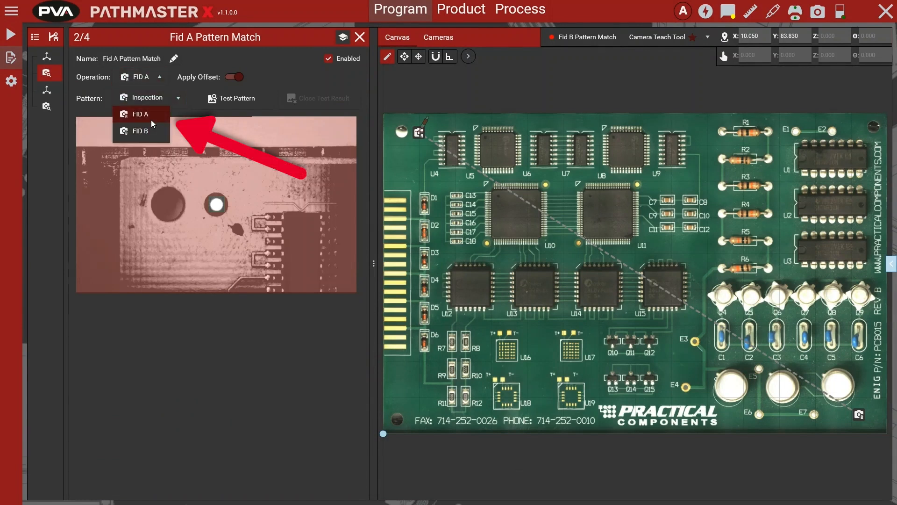
left_click(161, 79)
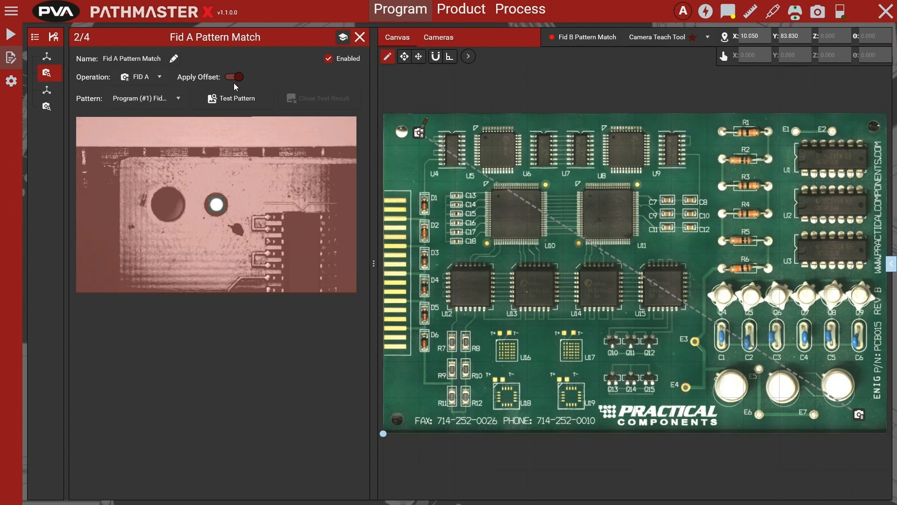
left_click(47, 107)
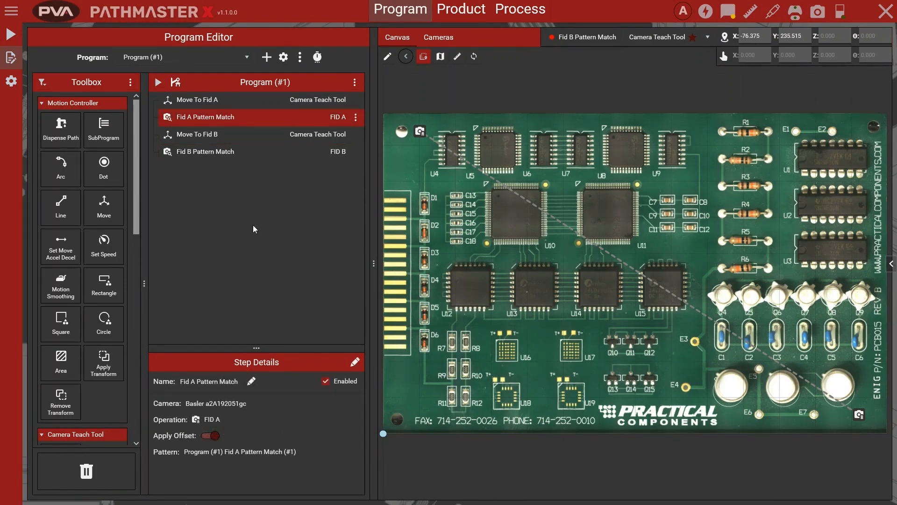
Clear the program's fiducials and test the pattern of the Fid A Pattern Match step
left_click(356, 82)
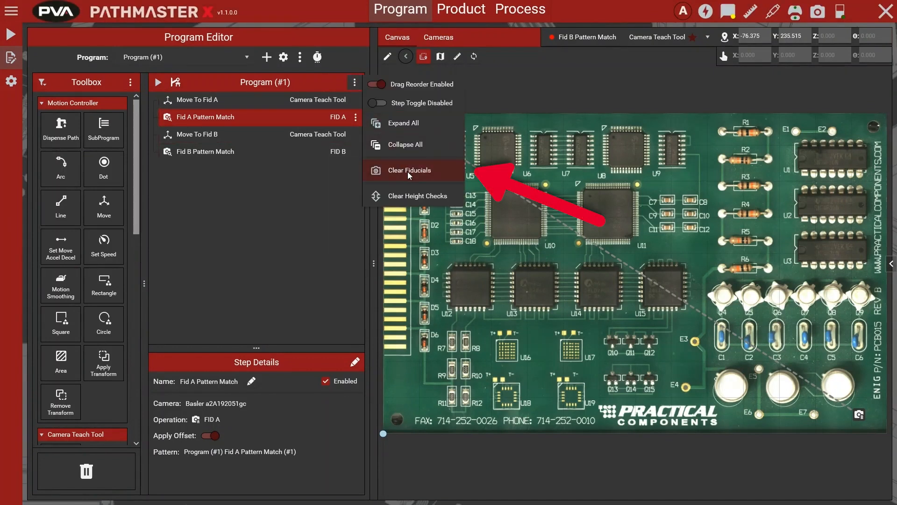
left_click(408, 172)
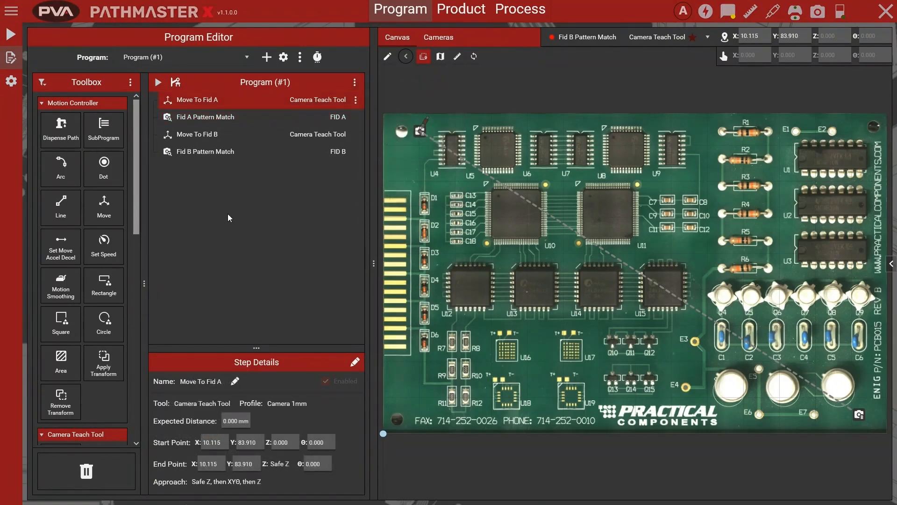
double_click(226, 117)
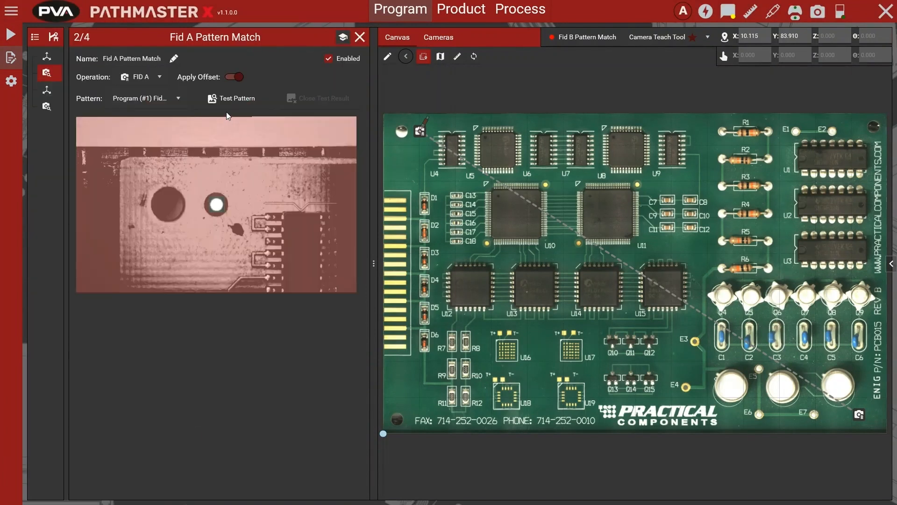
left_click(233, 99)
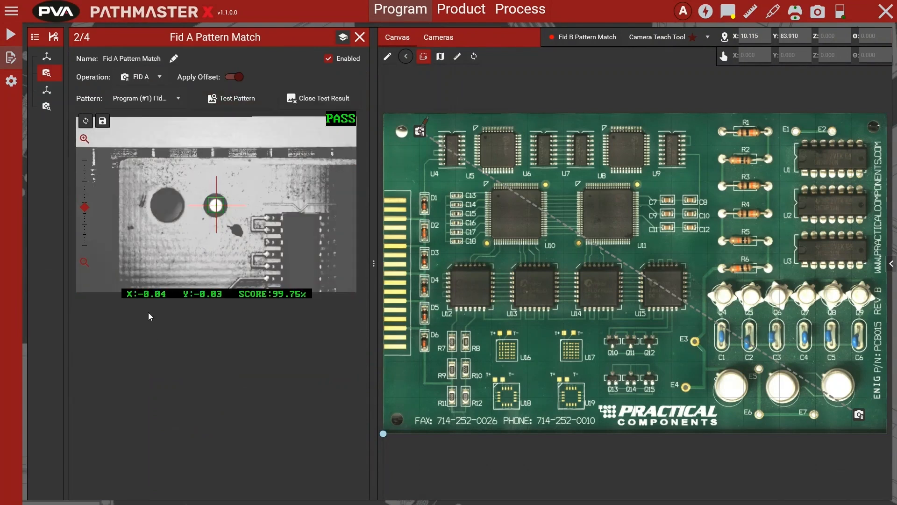
Move the camera to the matched Fid A pattern twice, retesting the pattern after each move
right_click(265, 196)
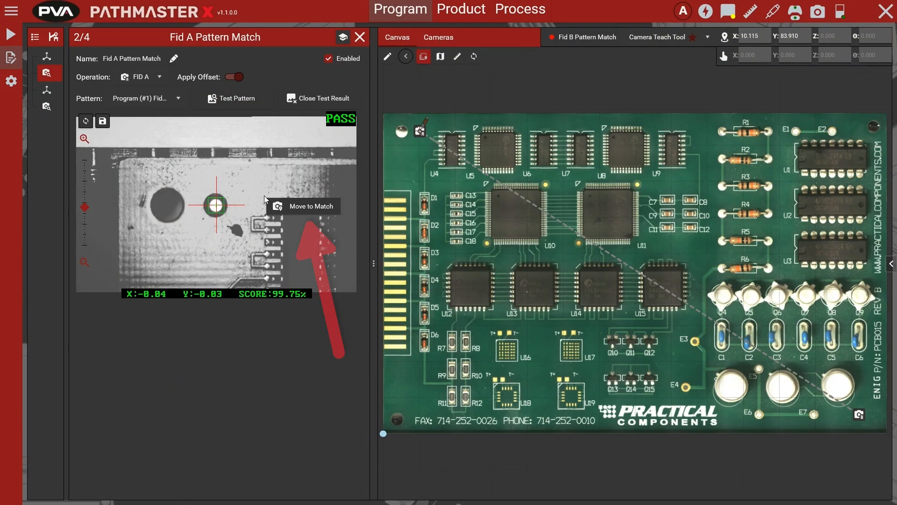
left_click(310, 211)
left_click(243, 98)
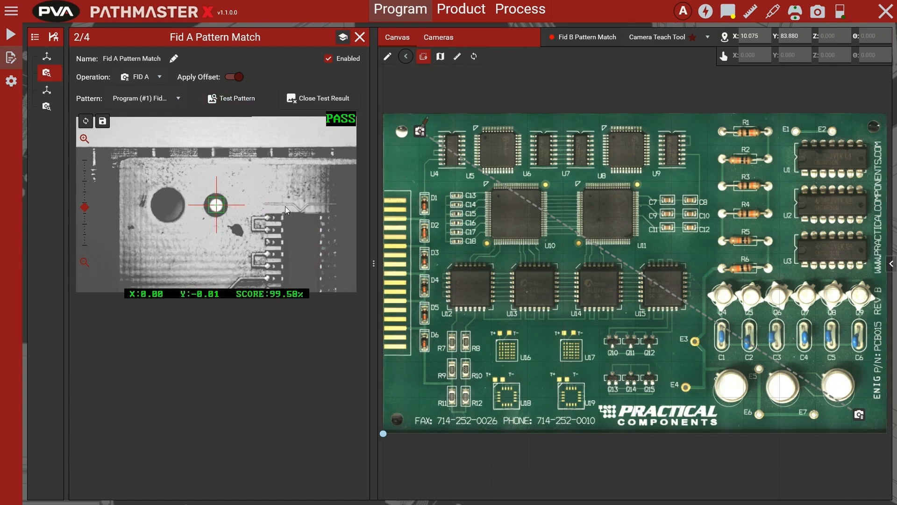
right_click(286, 206)
left_click(312, 216)
left_click(231, 100)
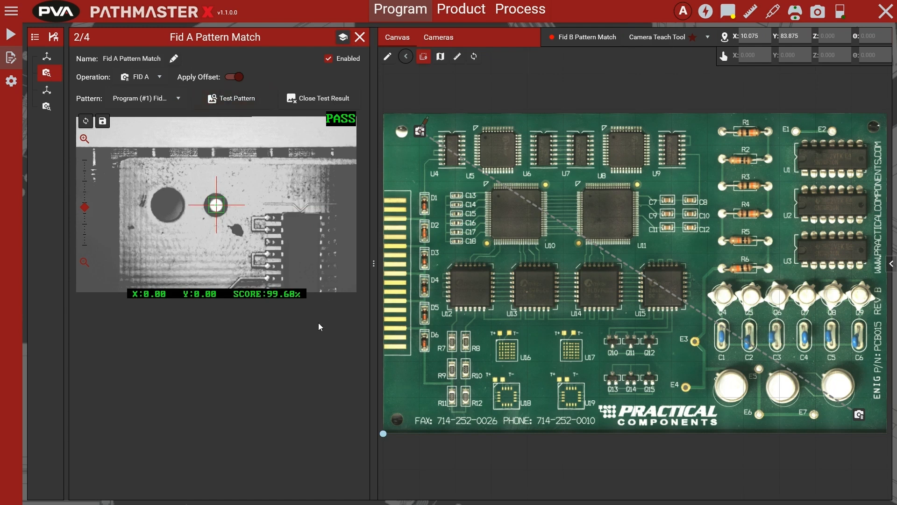
Reteach the Move To Fid A end point at X 10.075, Y 83.875 and run the entire program
left_click(48, 56)
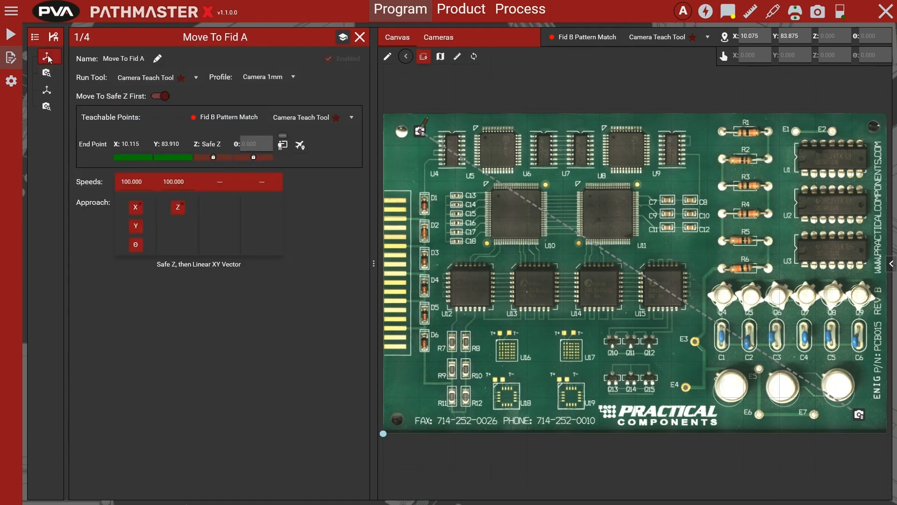
left_click(282, 147)
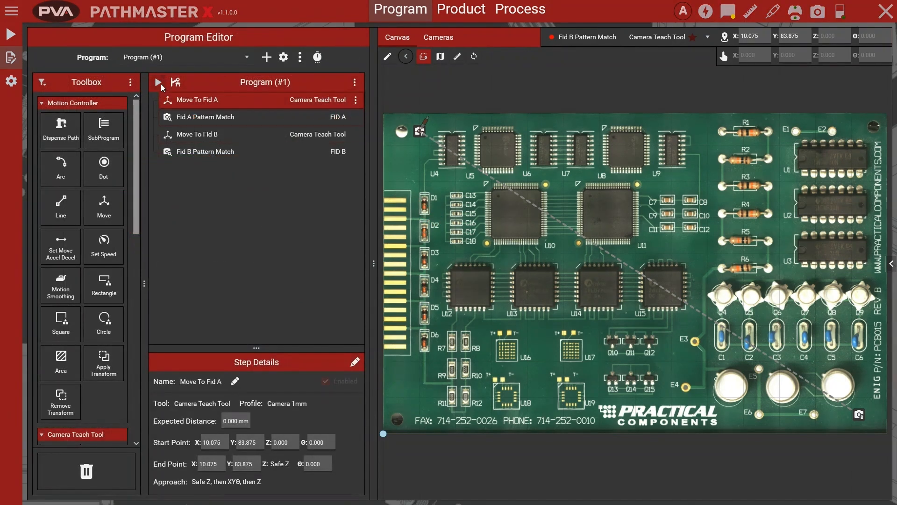
left_click(158, 83)
left_click(192, 111)
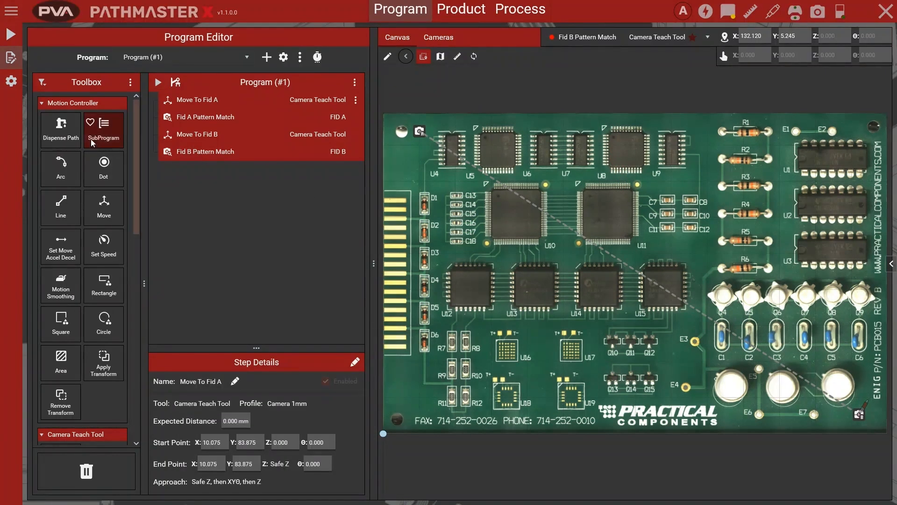
Add a Dispense Path after the Fid B Pattern Match step and set its run tool to FCS300-ES (#1)
left_click_drag(61, 132, 215, 182)
double_click(212, 175)
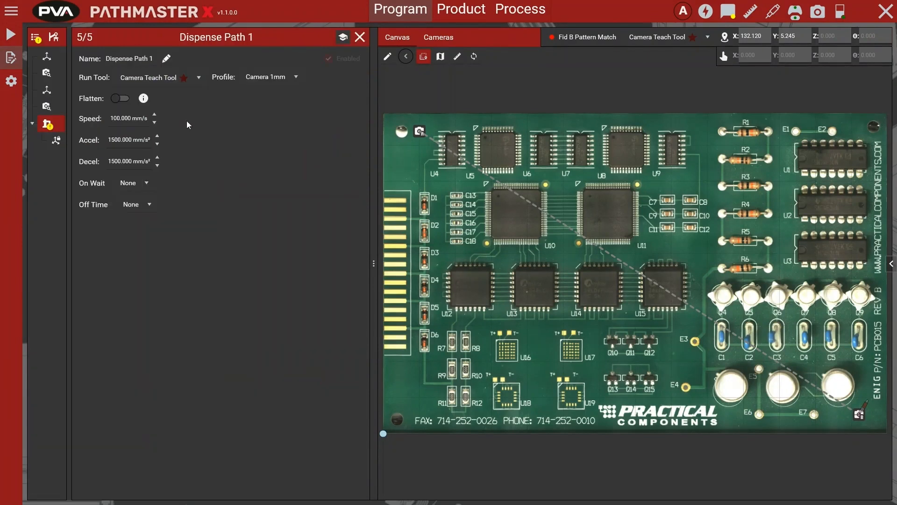
left_click(144, 83)
left_click(141, 117)
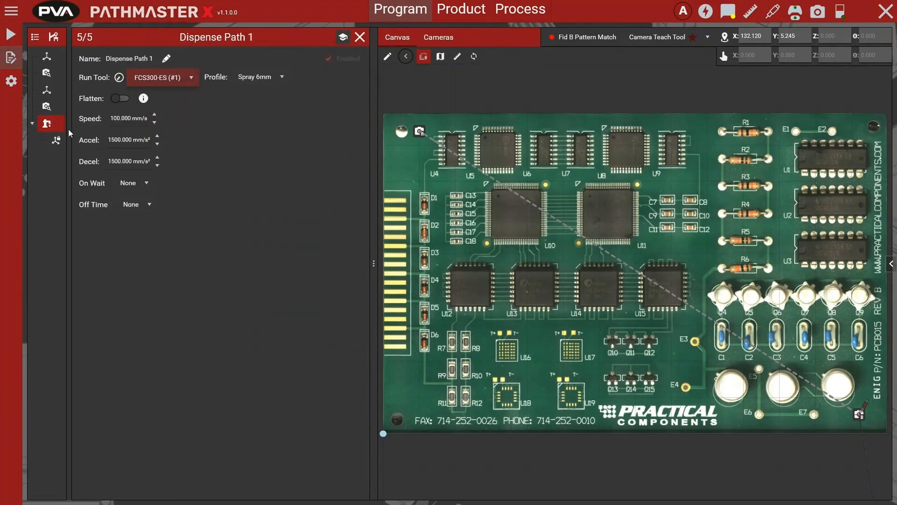
Check the teachable points of the dispense path's Anchor 1, and run only the program's fiducials
left_click(57, 140)
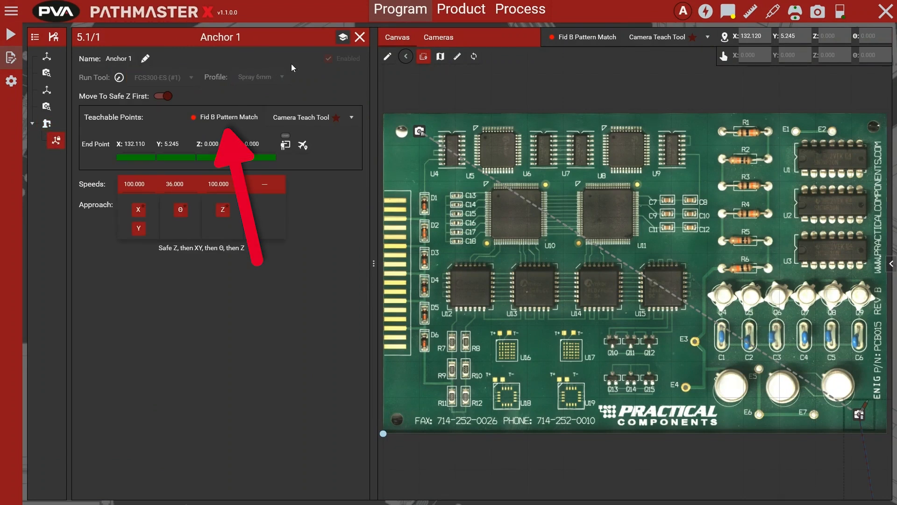
left_click(360, 36)
left_click(158, 82)
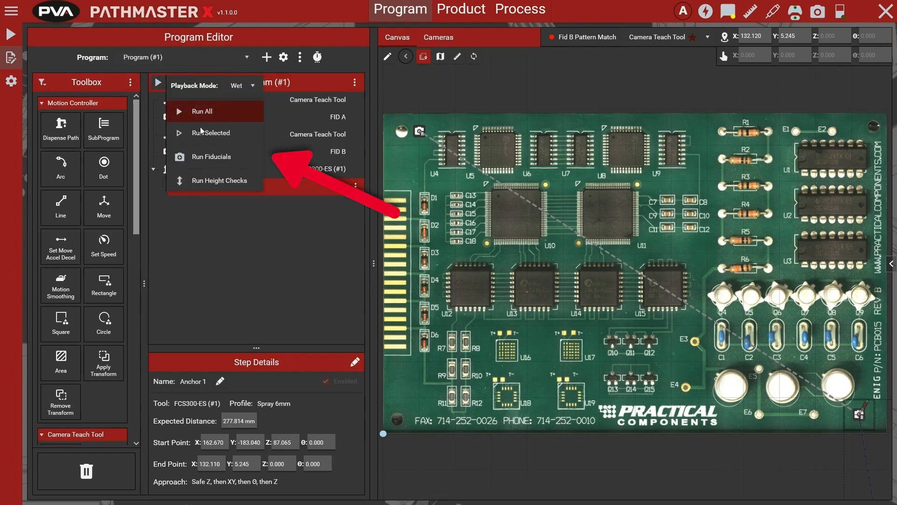
left_click(206, 156)
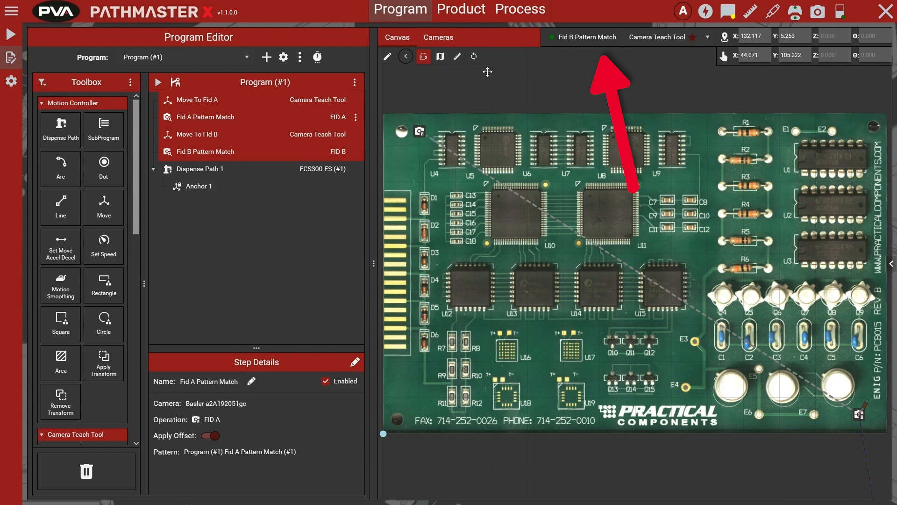
Show the advanced options for Anchor 1 and set its fiducial selection mode to Manual
double_click(228, 186)
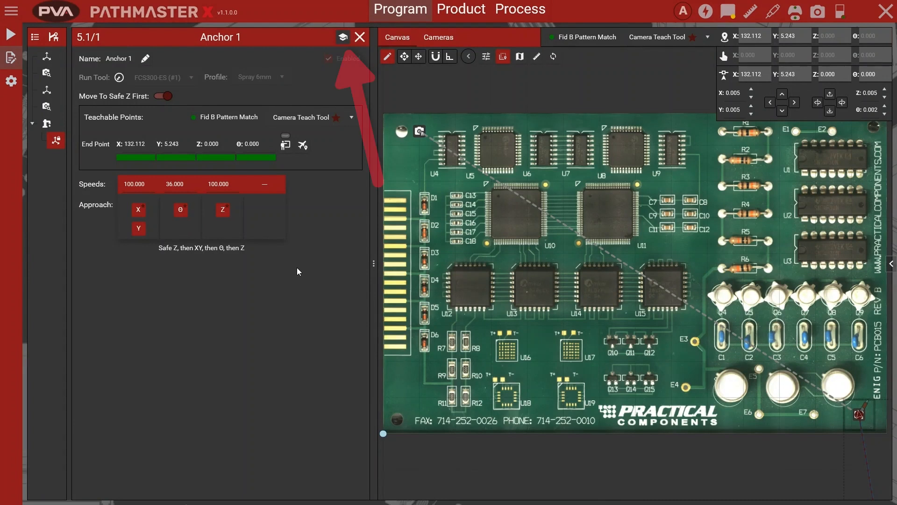
left_click(344, 38)
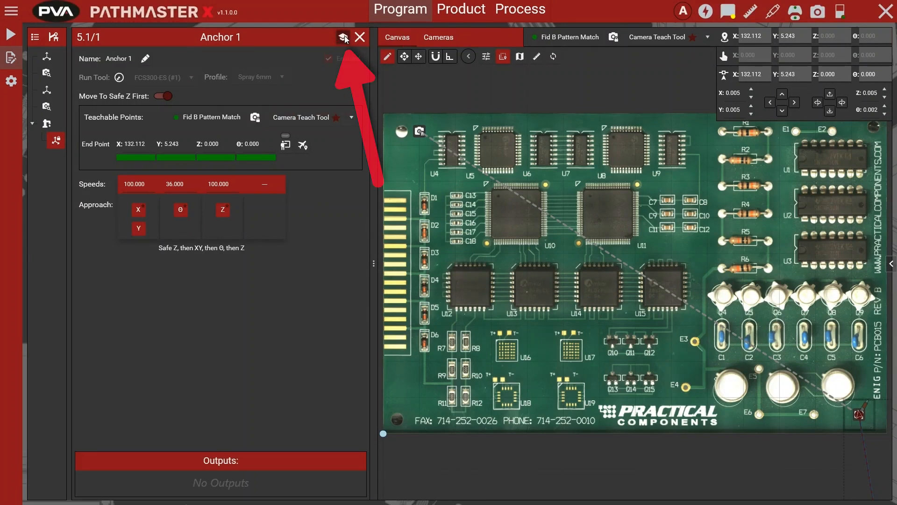
left_click(613, 37)
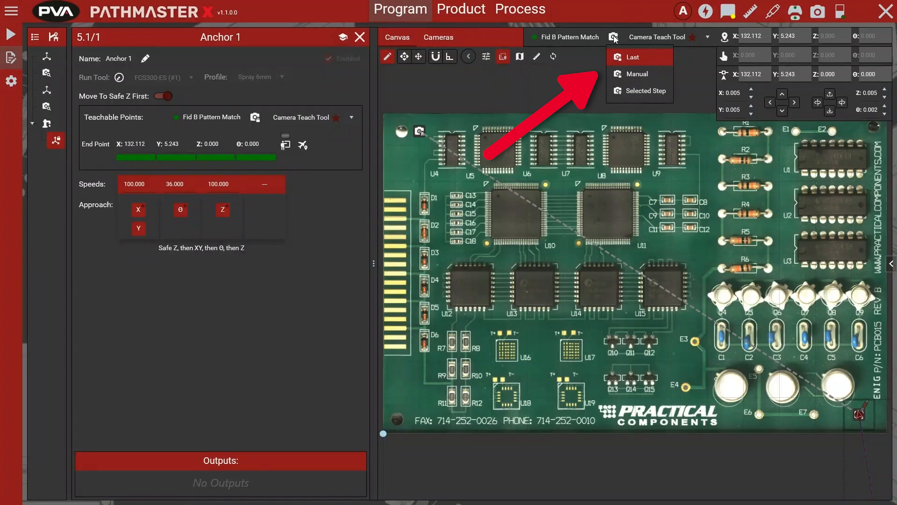
left_click(637, 77)
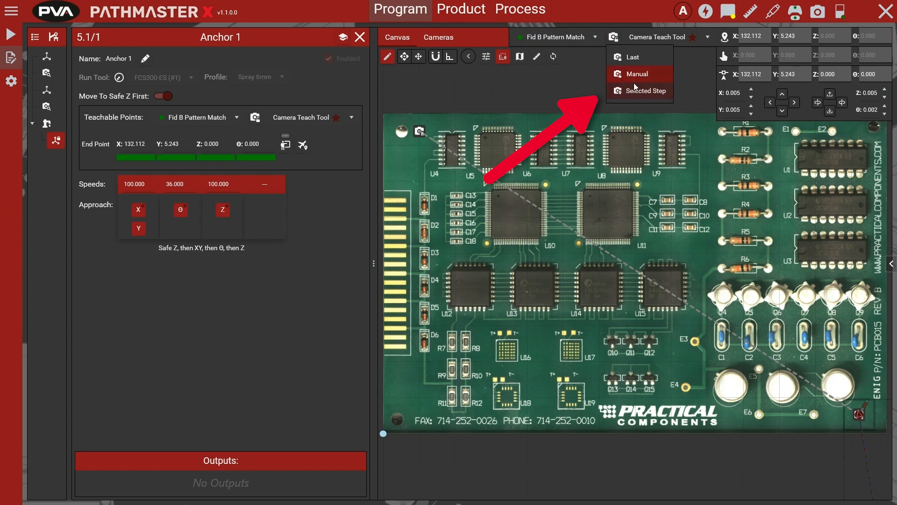